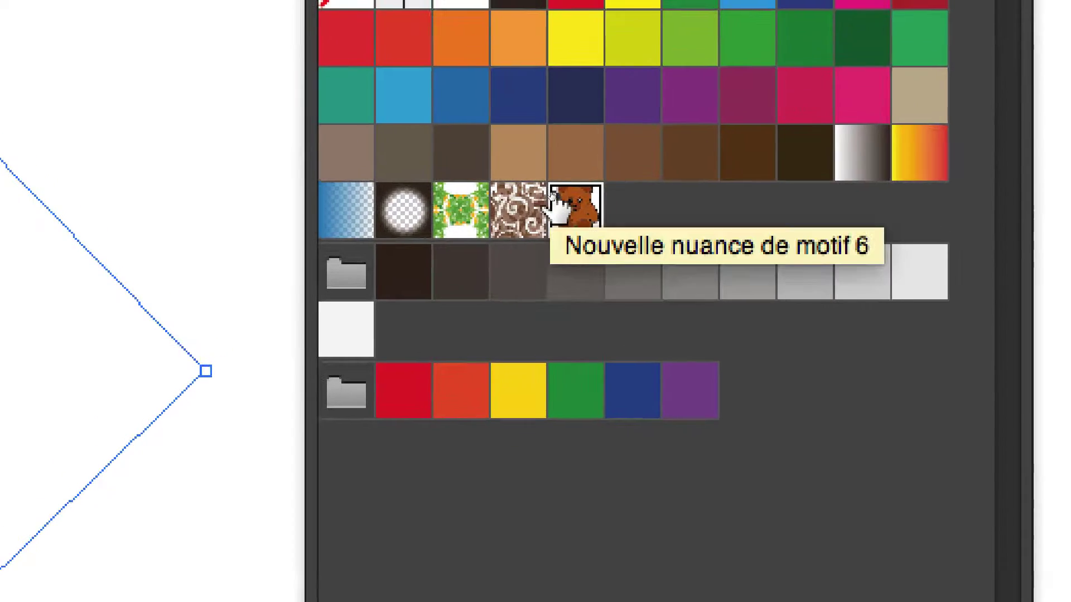
- Open the teddy bear pattern swatch for editing, clear the swatches panel off the tiled bears, and exit pattern editing
click(544, 187)
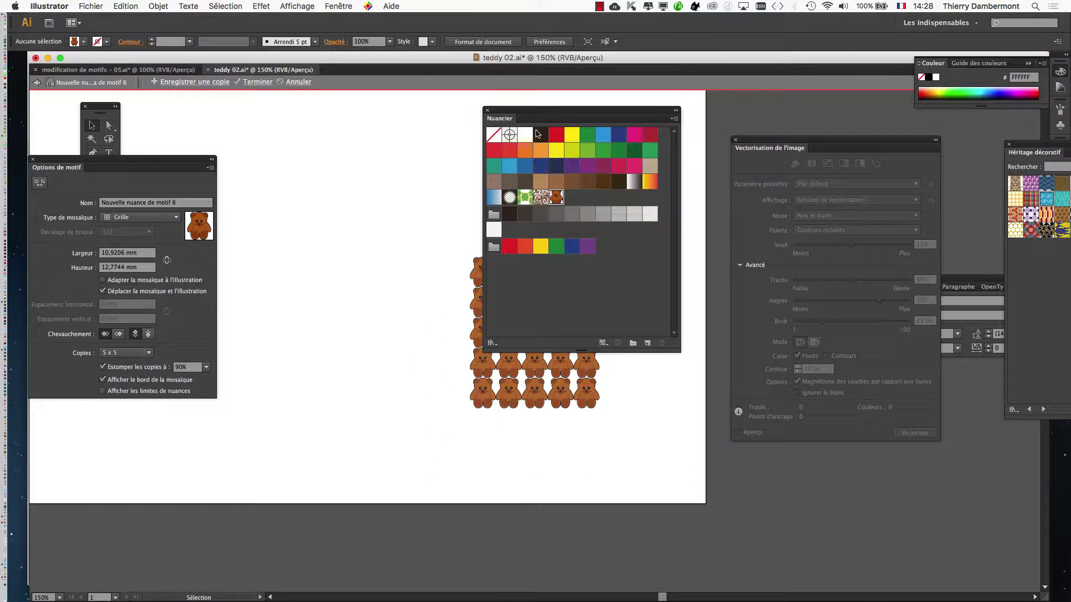
drag(529, 113, 686, 113)
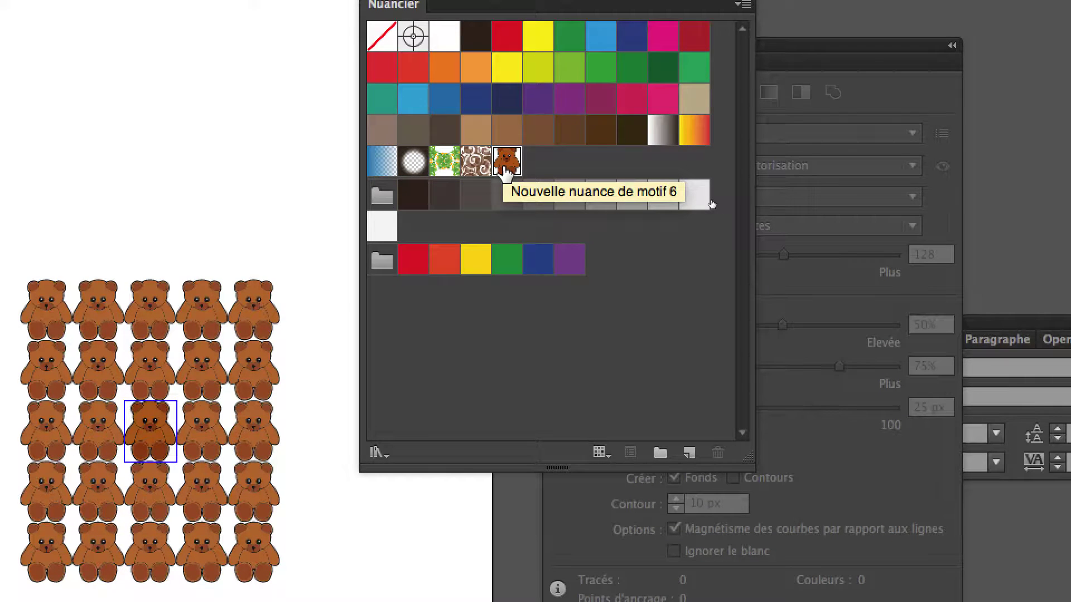
double_click(505, 162)
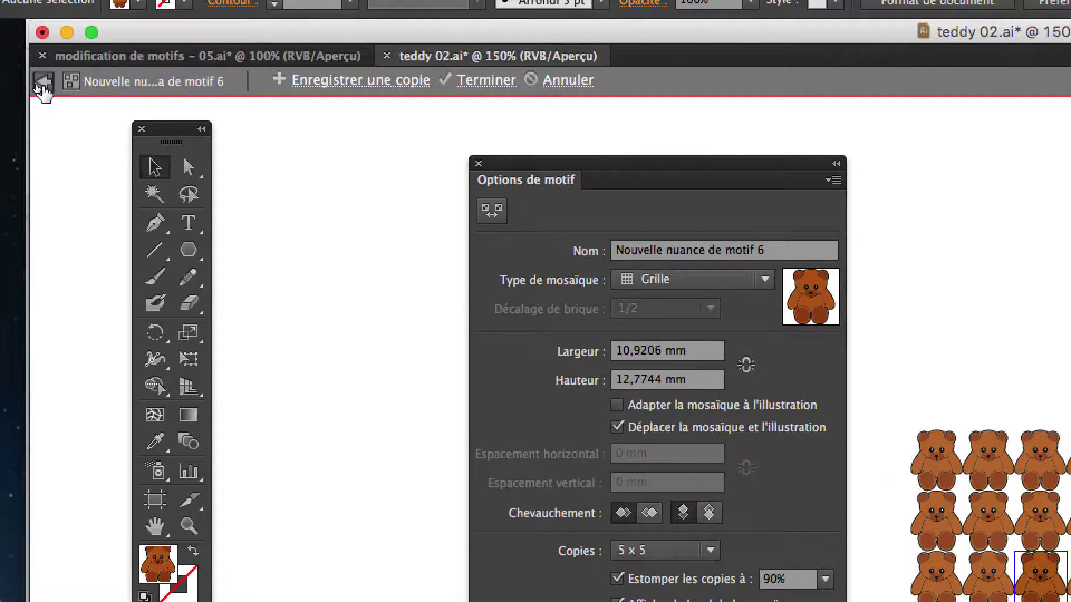
click(42, 84)
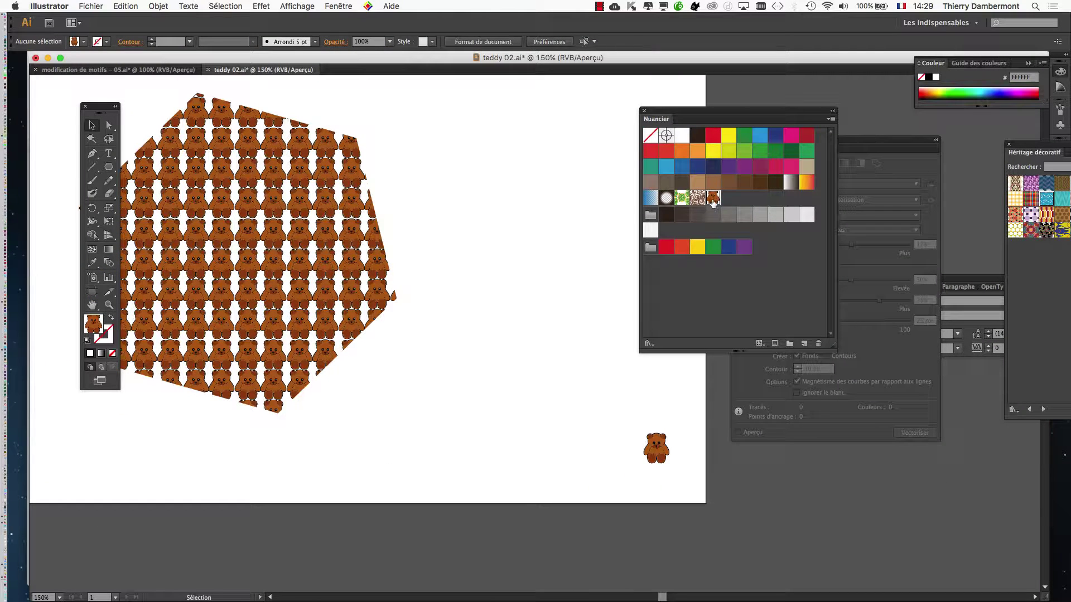
- Reopen the teddy bear pattern swatch and use the Mosaïque de motifs tool to enlarge the tile around the bear
double_click(713, 199)
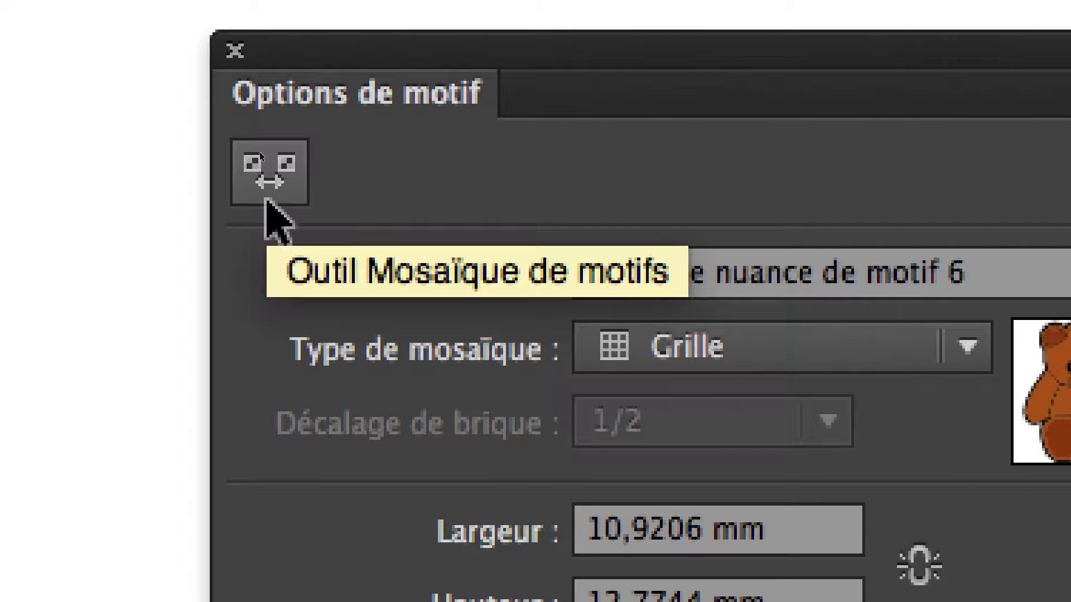
click(266, 199)
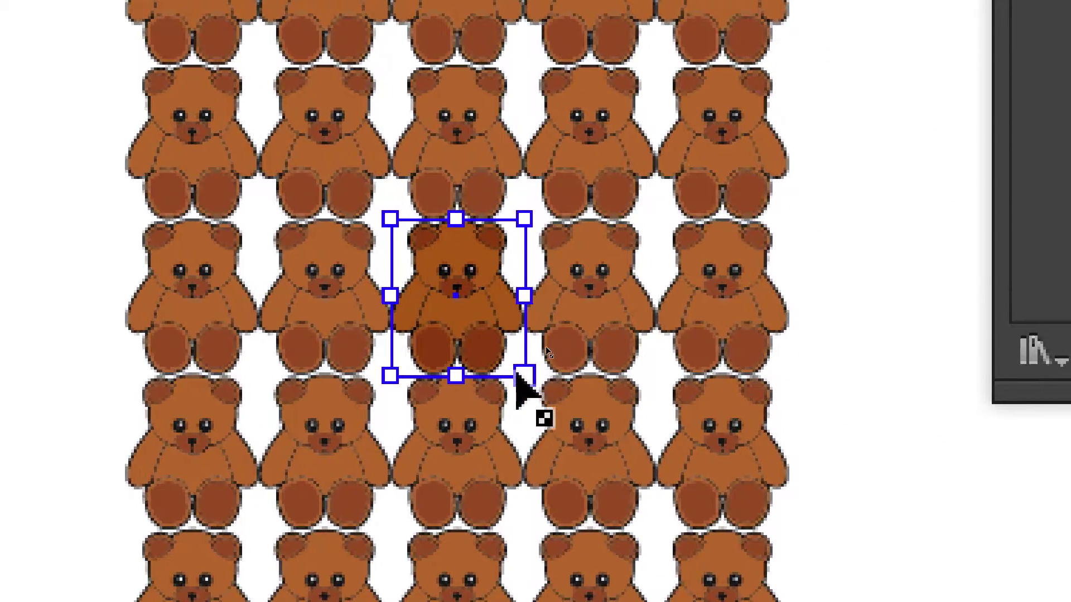
drag(521, 375, 571, 427)
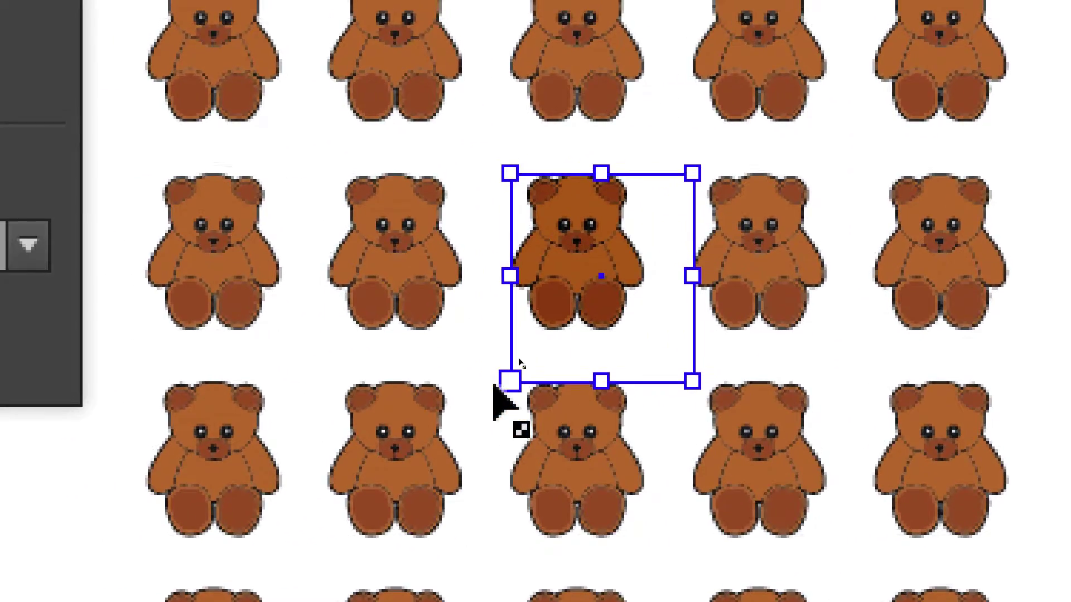
drag(347, 383, 300, 374)
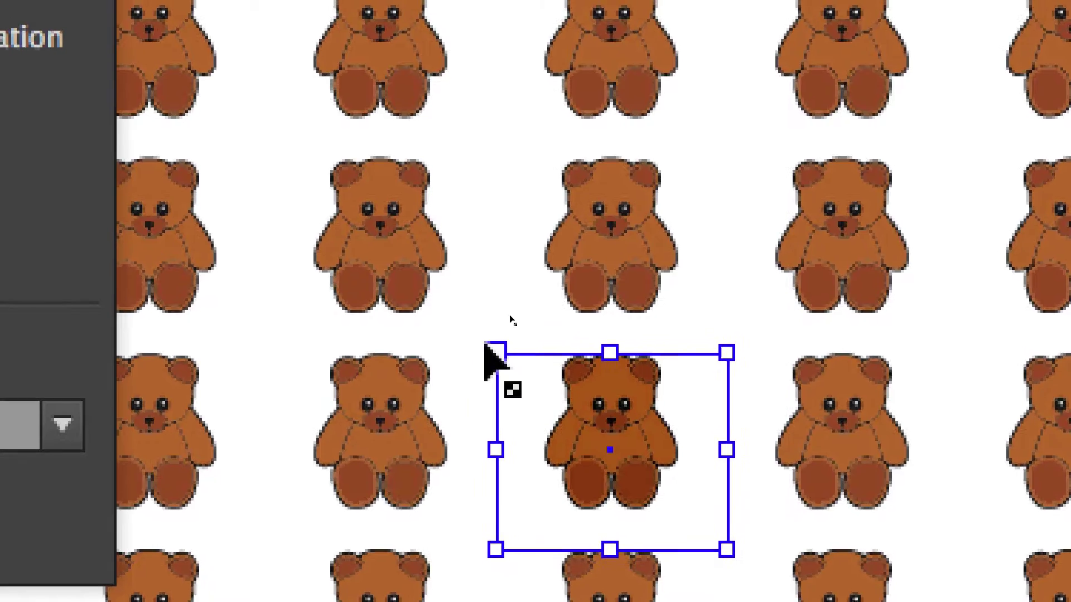
- Shrink the pattern tile to about 6.3 × 8.3 mm so the bears overlap
drag(486, 349, 564, 421)
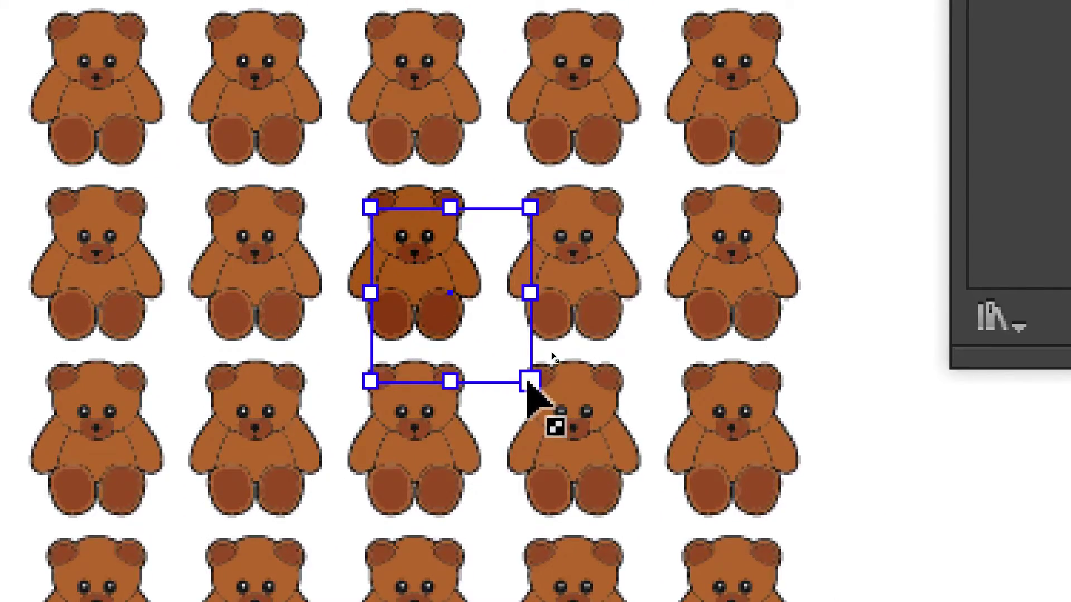
drag(659, 521, 574, 465)
drag(512, 369, 512, 351)
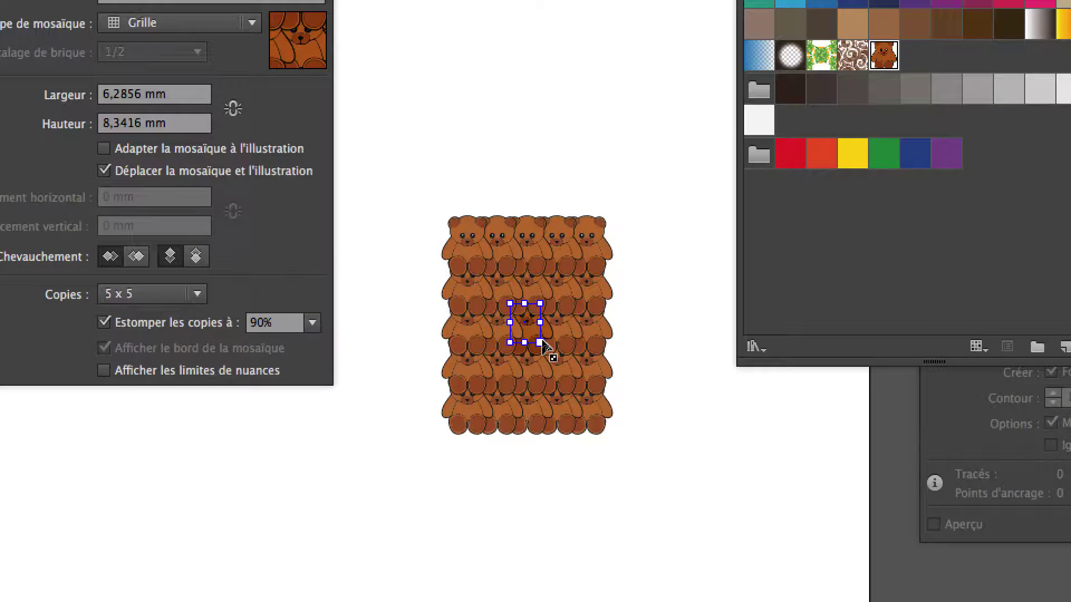
- Enlarge the pattern tile on all sides of the bear to about 22.1 × 21.2 mm
drag(540, 343, 564, 362)
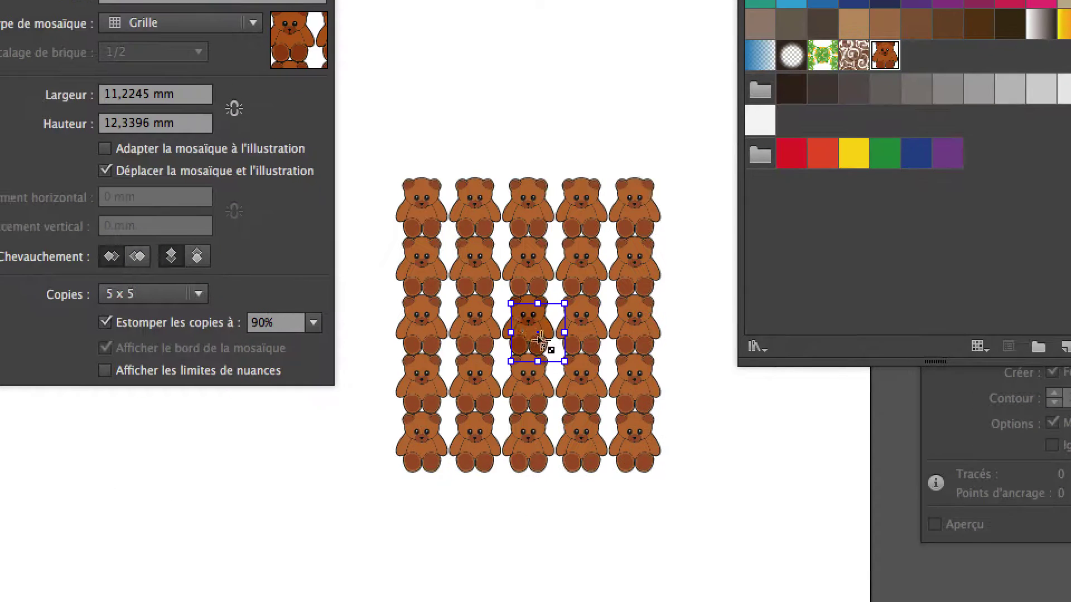
drag(511, 303, 477, 282)
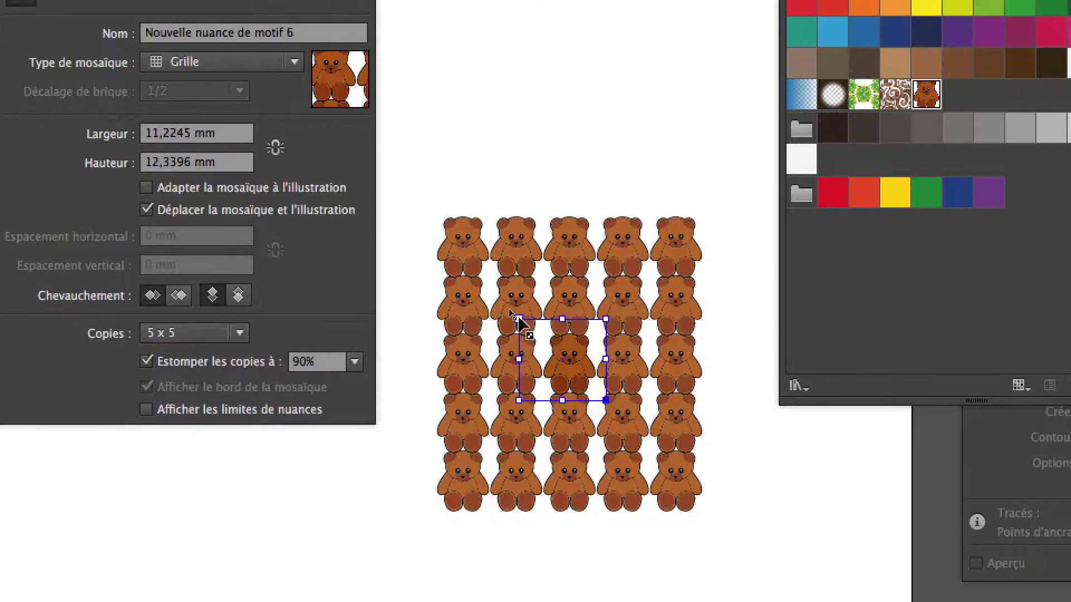
drag(518, 323, 518, 322)
drag(606, 400, 623, 423)
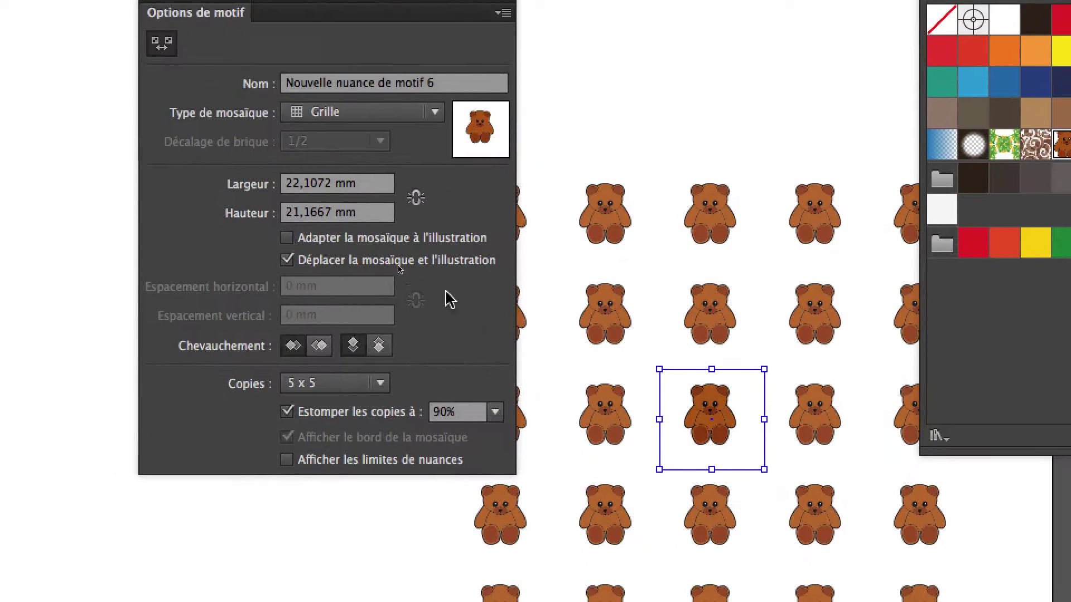
- Try the Brique par rangée, Brique par colonne and Hex par colonne tile types on the teddy bear pattern
drag(450, 3, 479, 222)
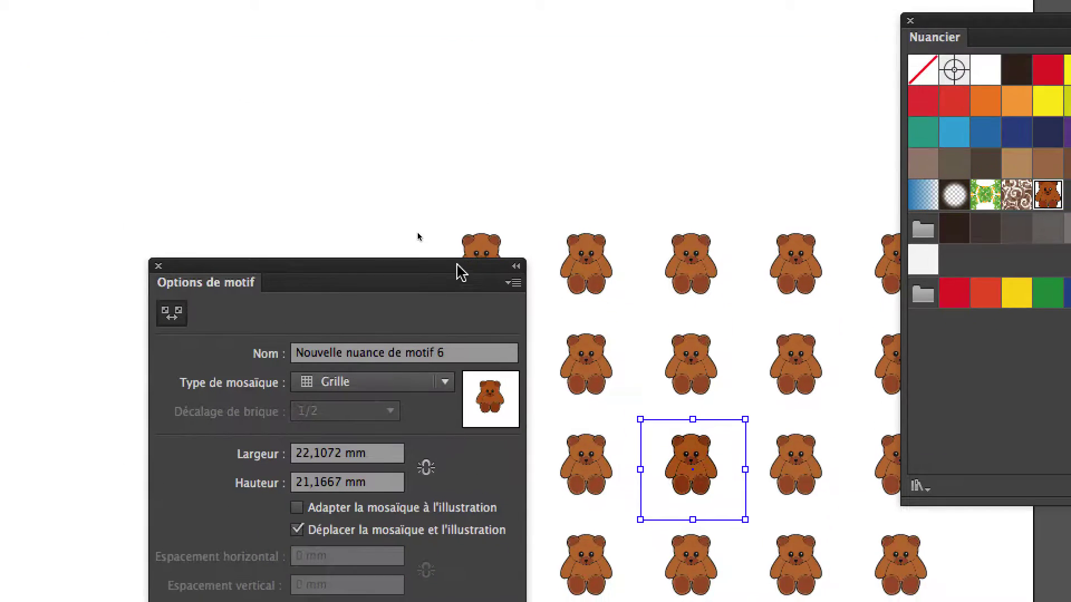
click(419, 385)
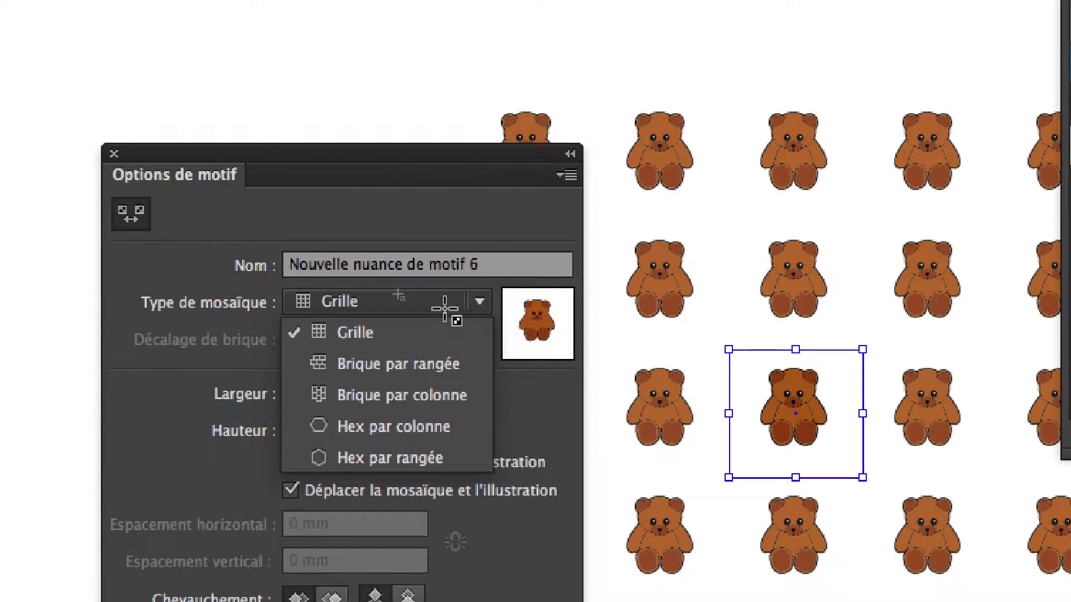
click(454, 364)
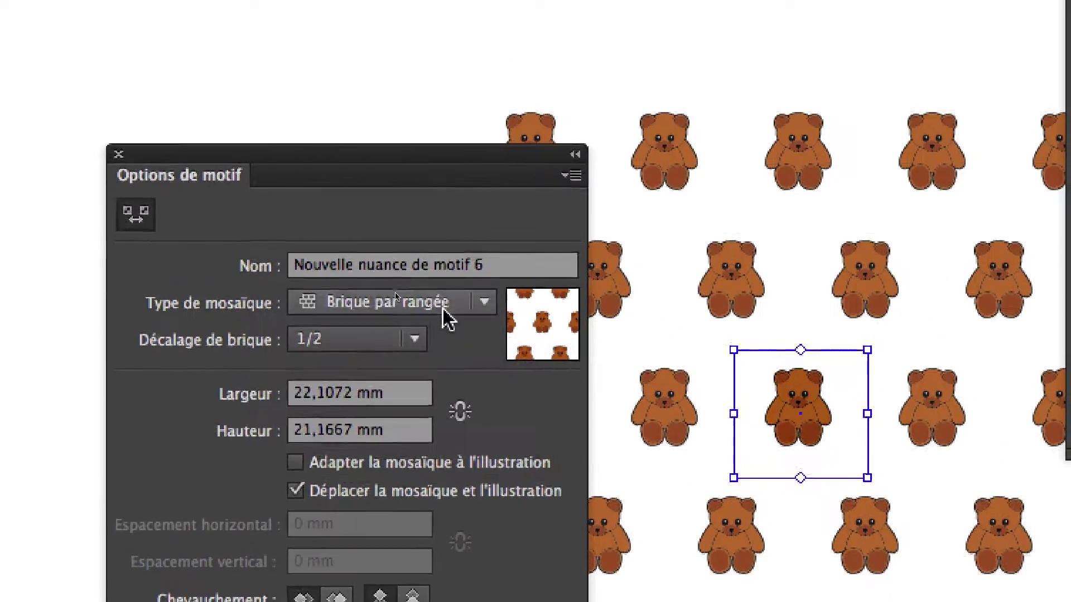
click(435, 255)
click(446, 342)
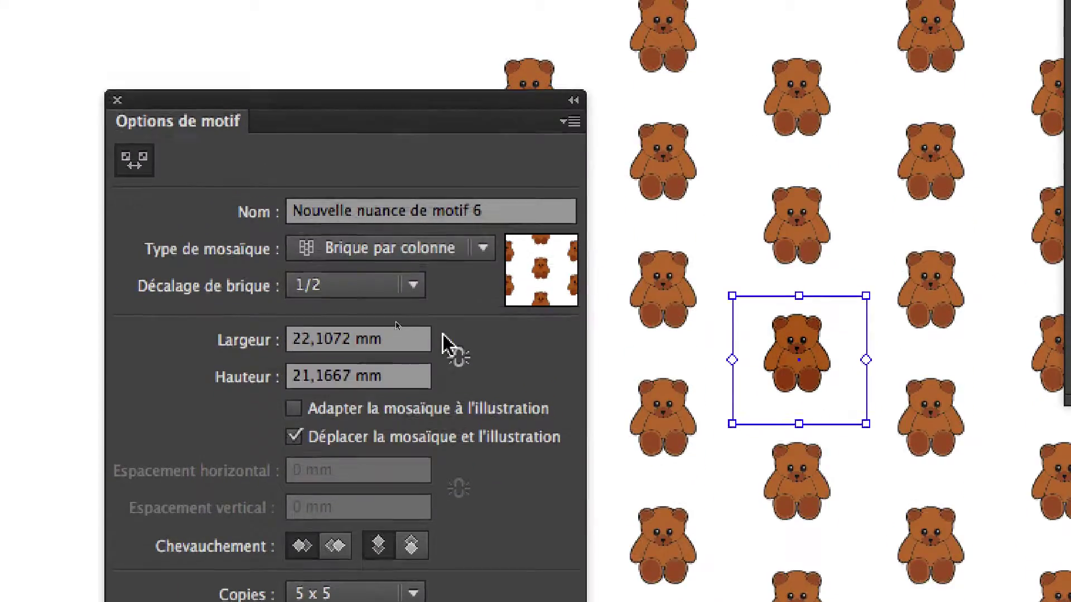
click(441, 248)
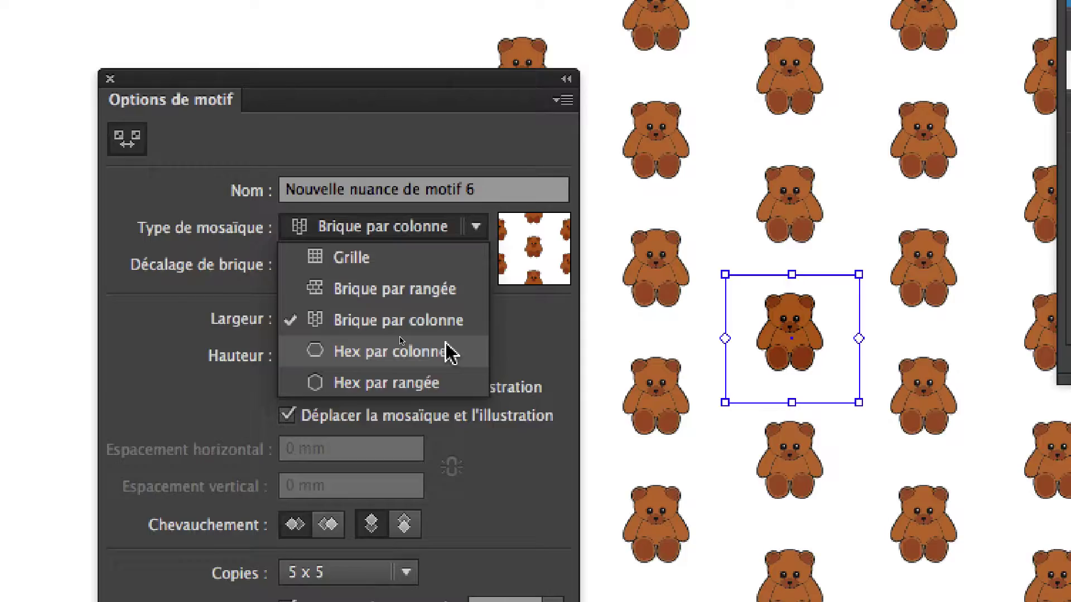
click(447, 345)
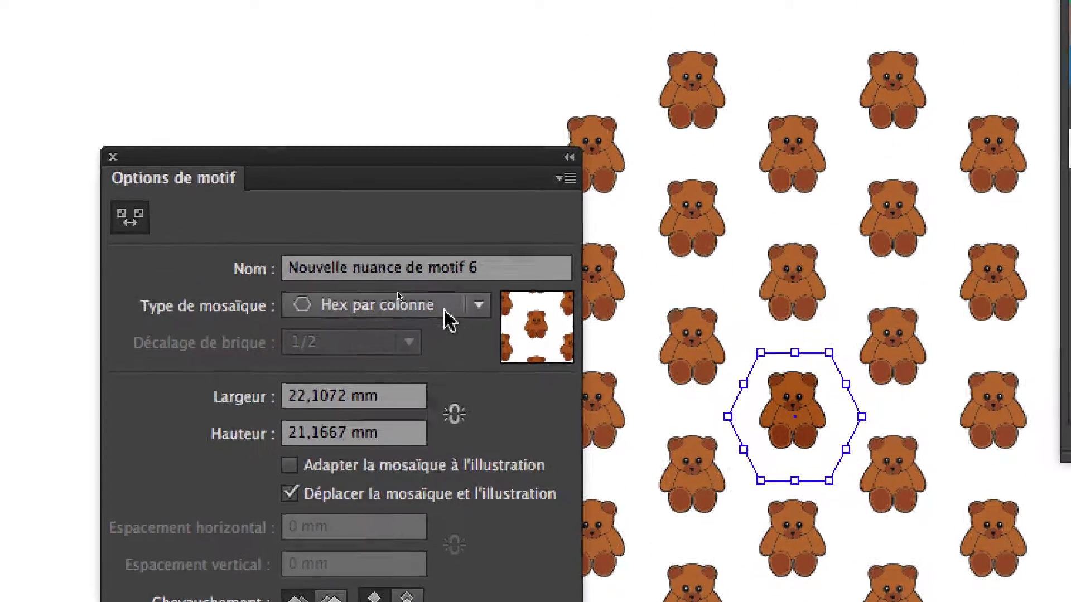
- Set the tile type to Hex par rangée and resize the hexagonal tile to about 24.2 × 24.7 mm
click(449, 225)
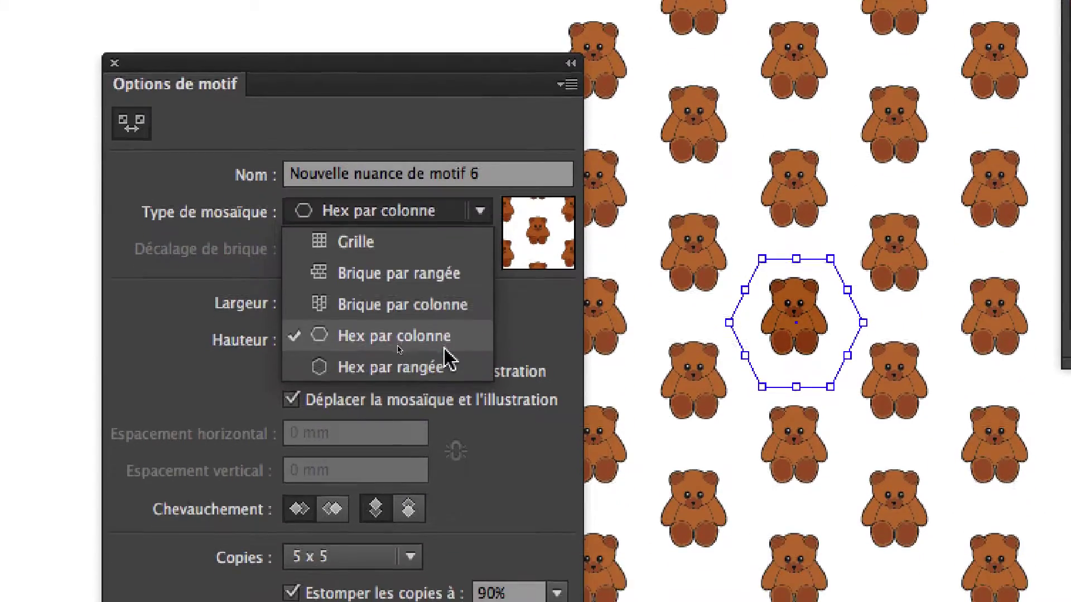
click(445, 356)
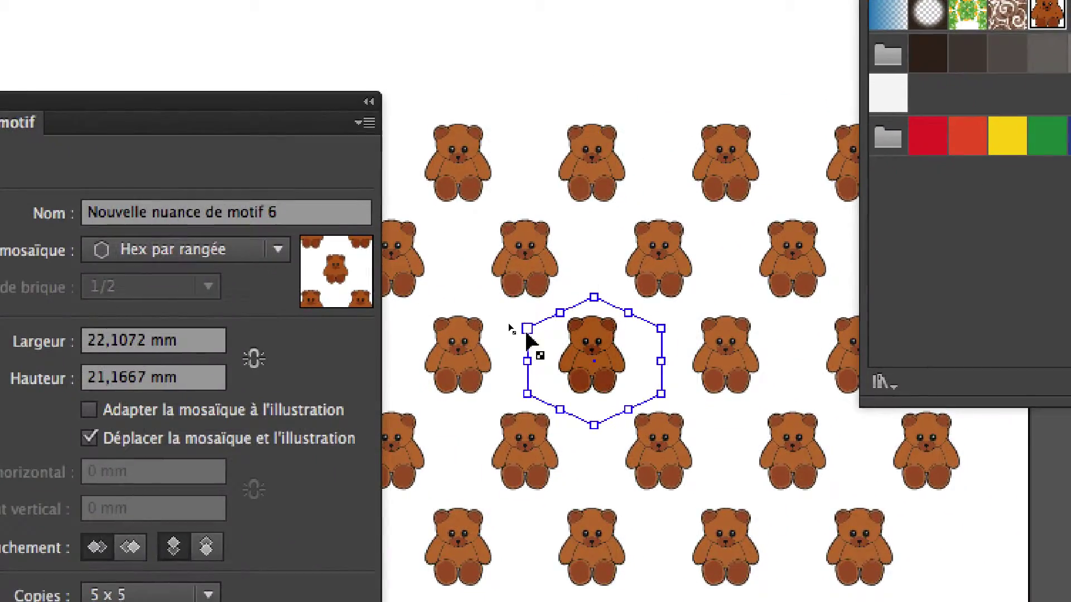
drag(527, 333, 508, 283)
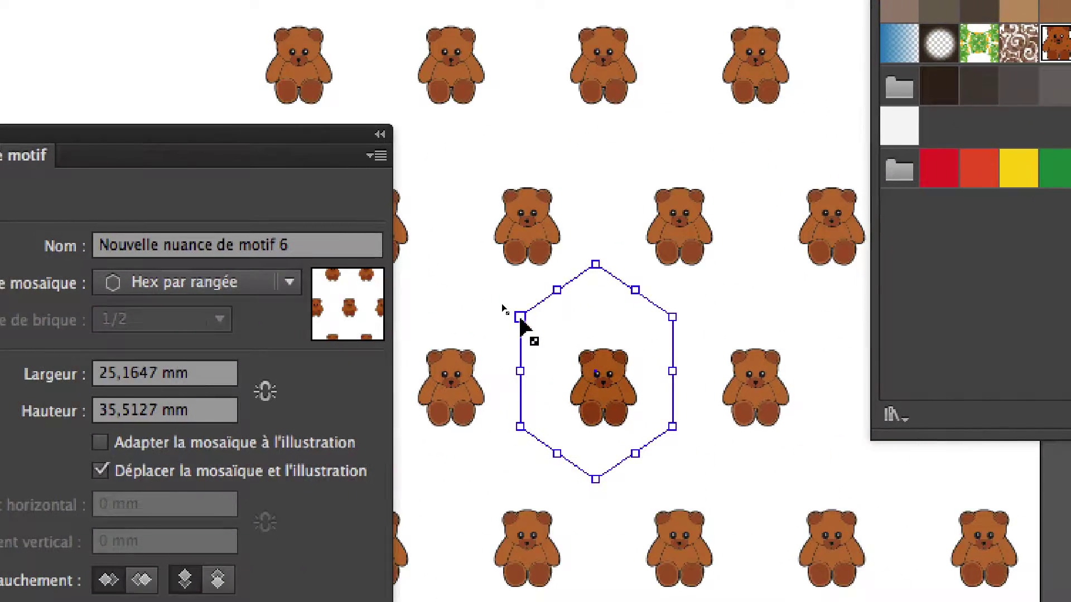
drag(519, 320, 543, 339)
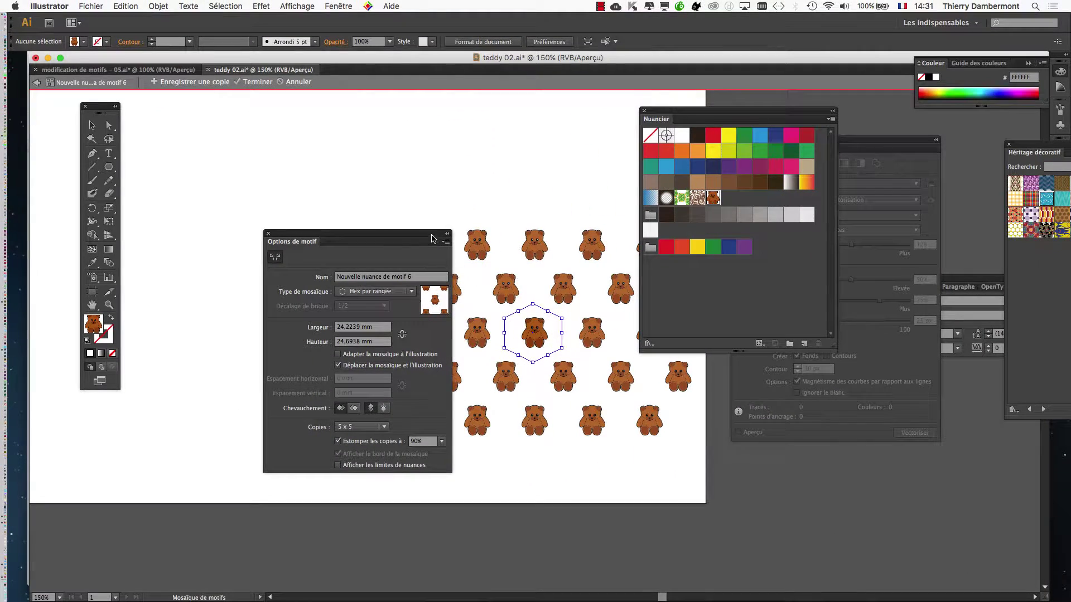
- Move the pattern options off the bears and enlarge the hexagonal tile to about 34.1 × 35.7 mm
drag(433, 238, 344, 177)
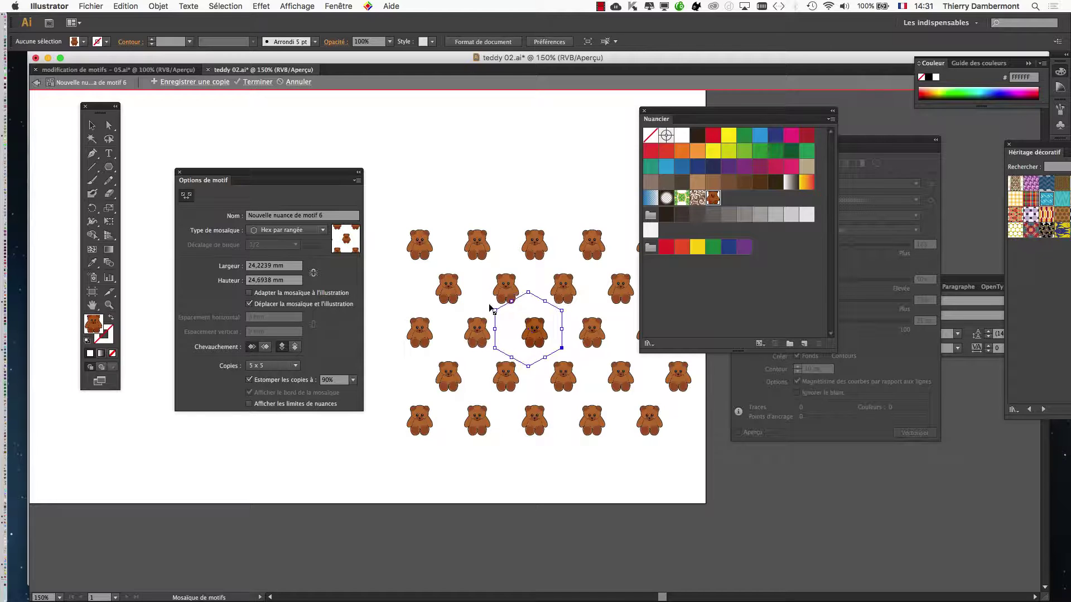
key(ctrl+z)
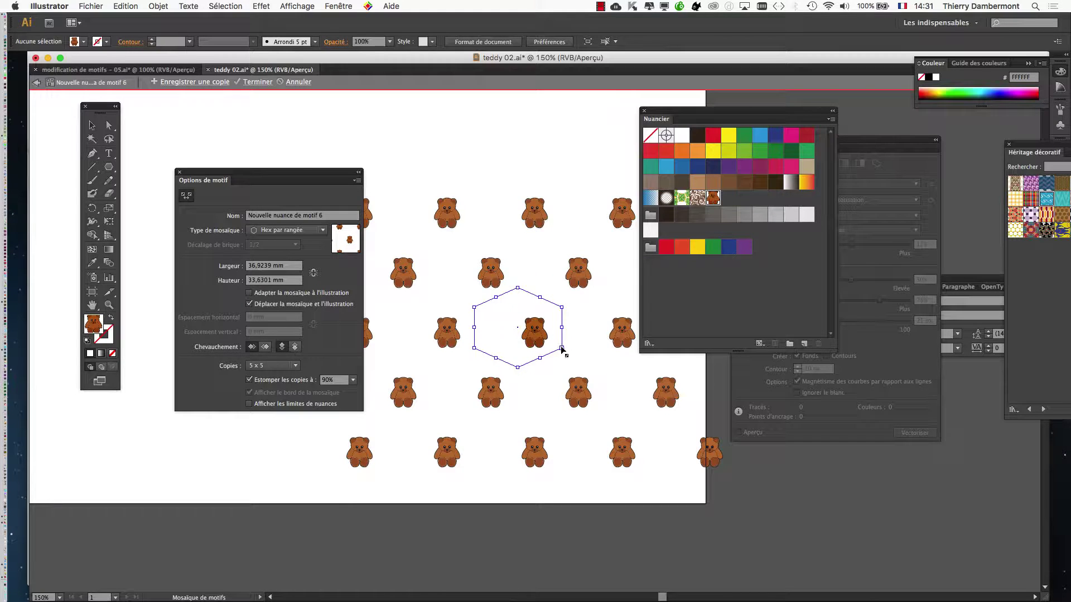
drag(581, 365, 585, 366)
drag(492, 314, 499, 314)
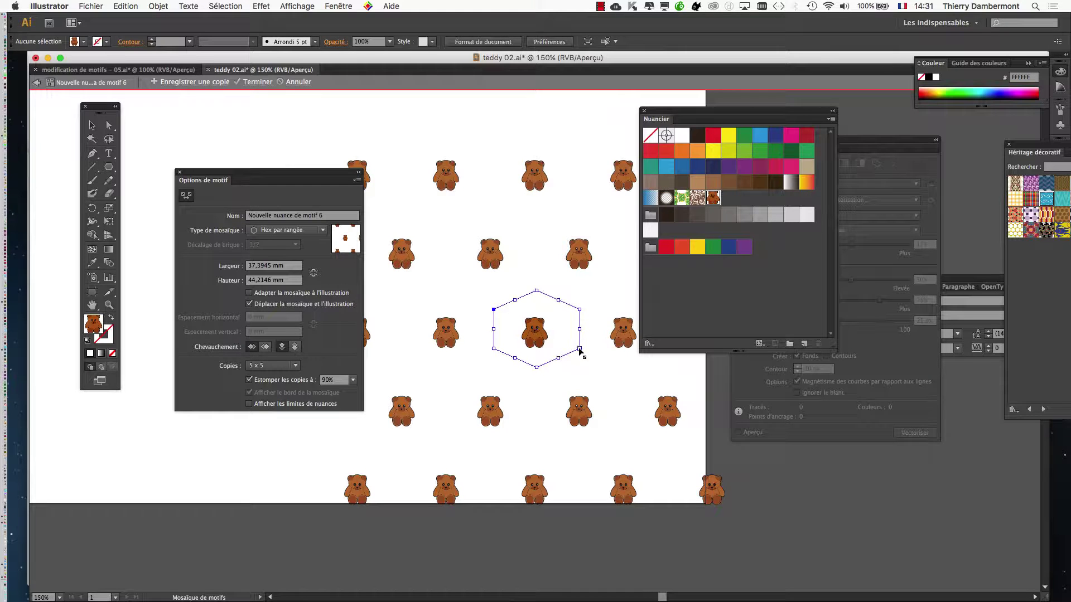
drag(577, 355, 536, 241)
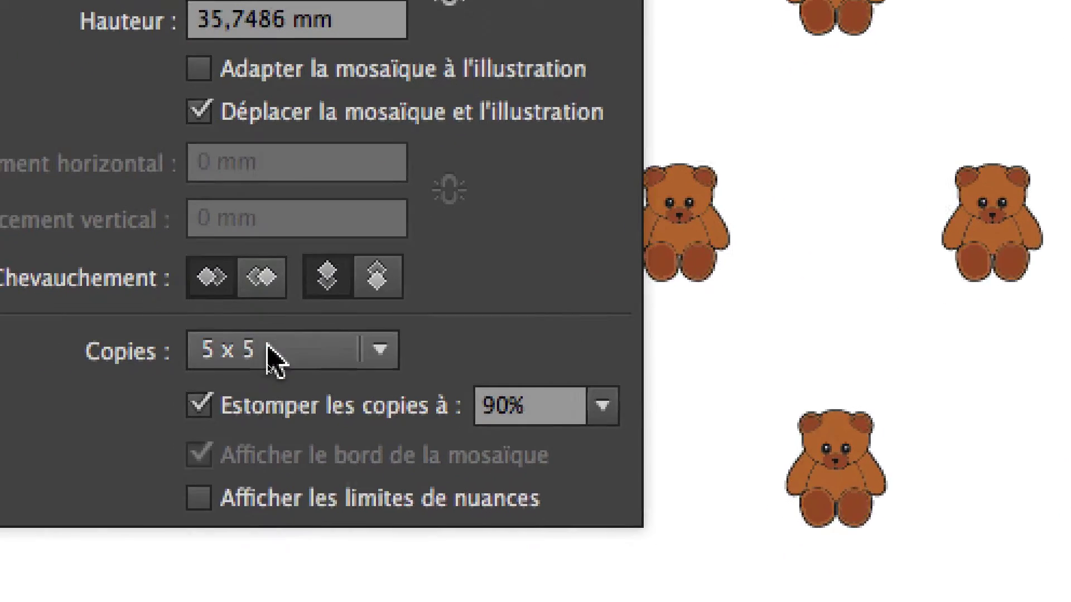
- Try 1 x 1 and 3 x 3 copies in the pattern preview, and set the copies to 9 x 9
click(189, 399)
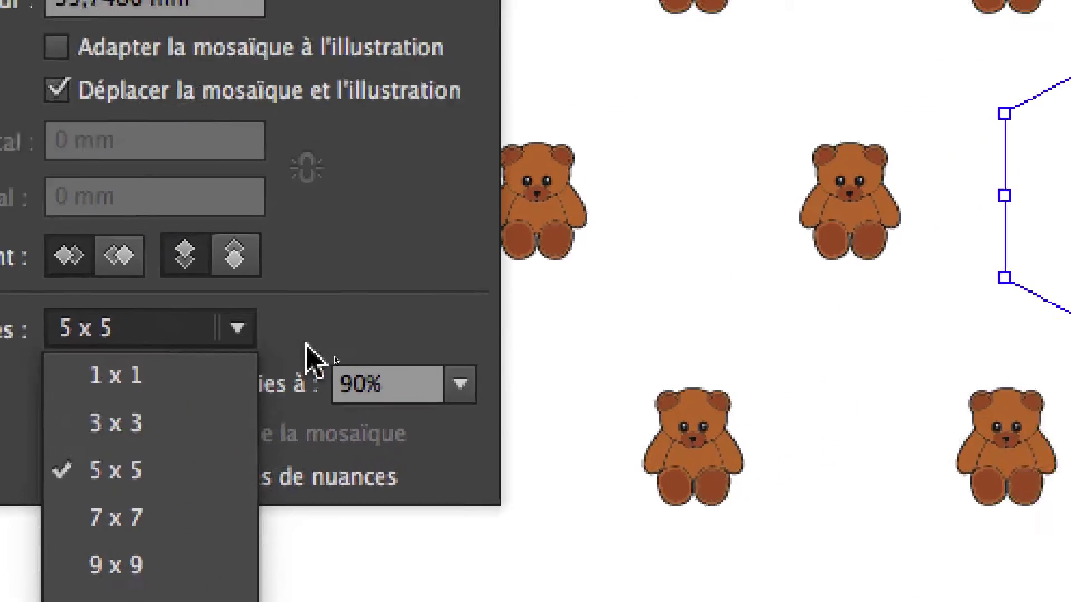
click(937, 1)
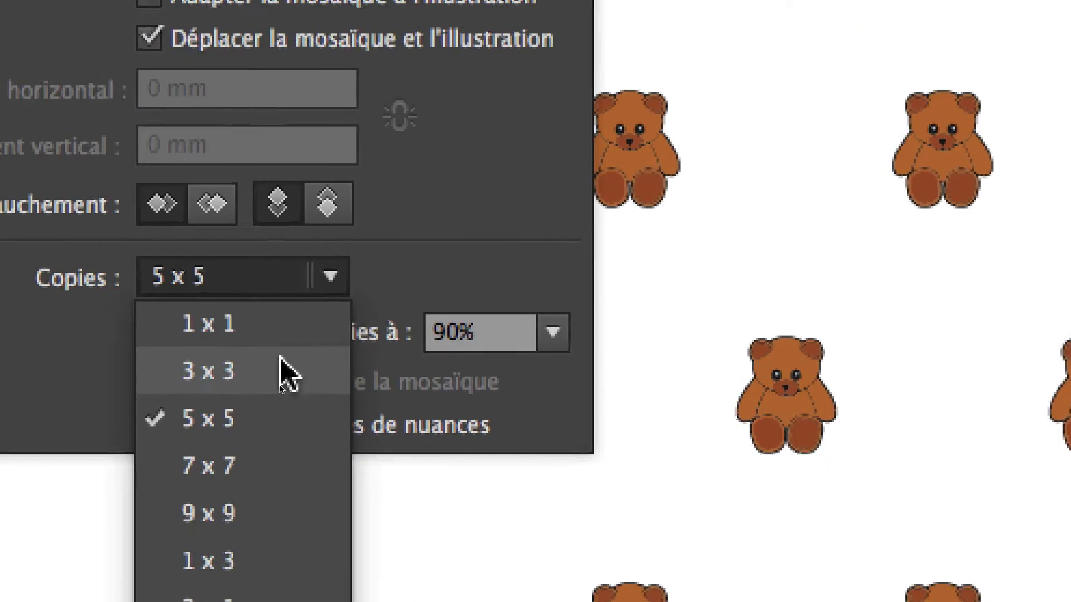
click(262, 335)
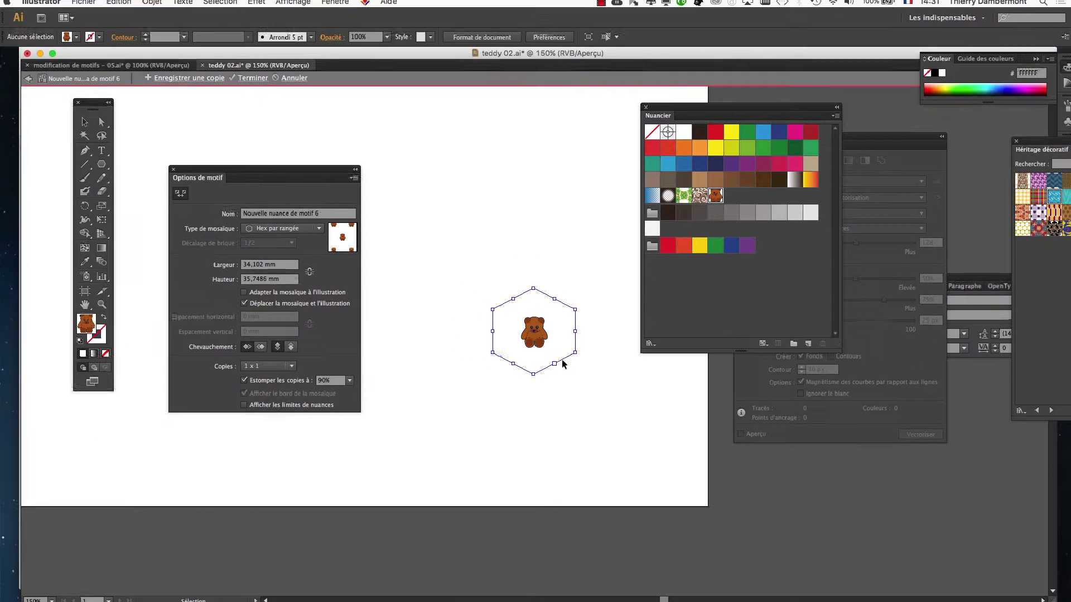
click(282, 368)
click(277, 389)
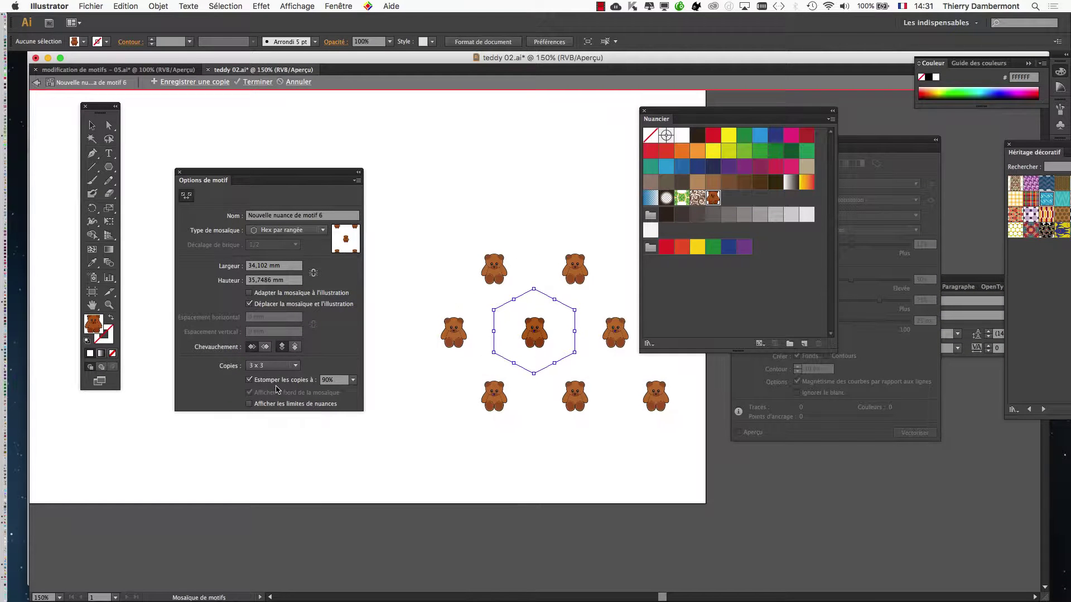
click(271, 367)
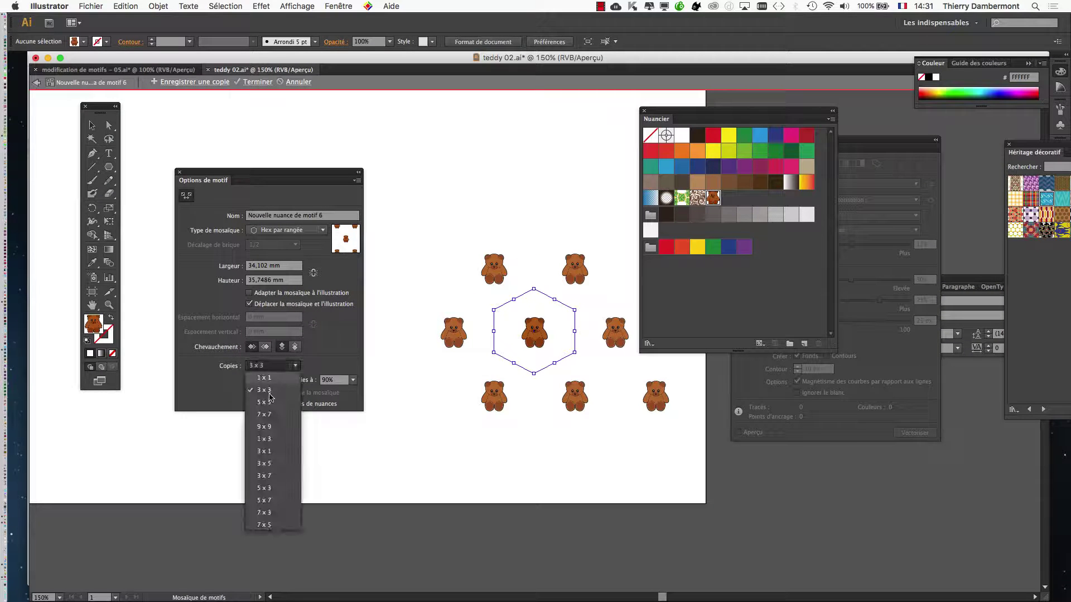
click(273, 427)
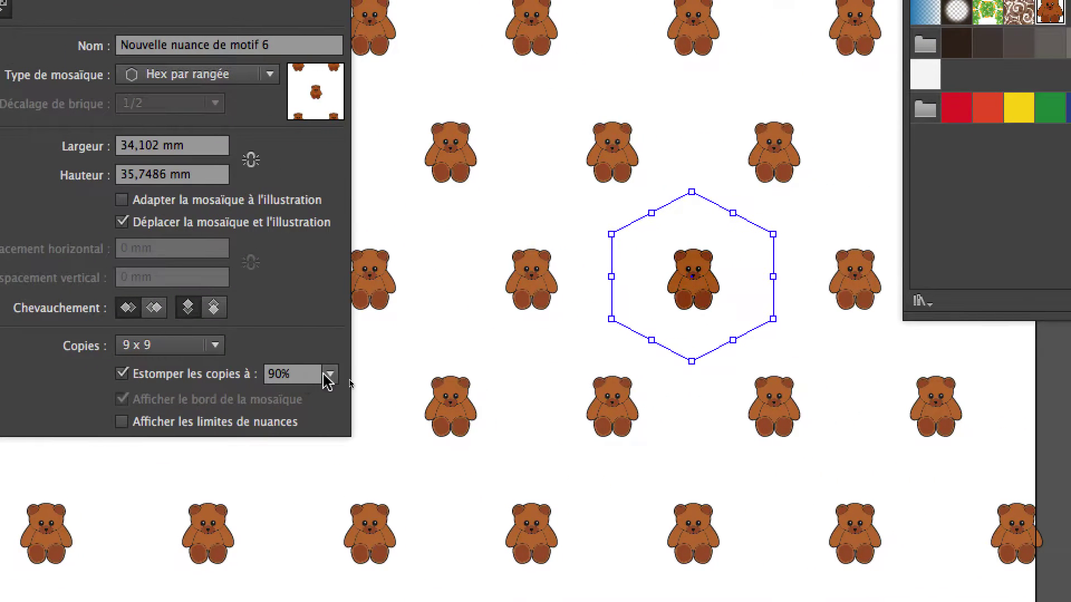
- Dim the pattern copies to 50% and turn the dimming of copies off
click(329, 375)
click(341, 508)
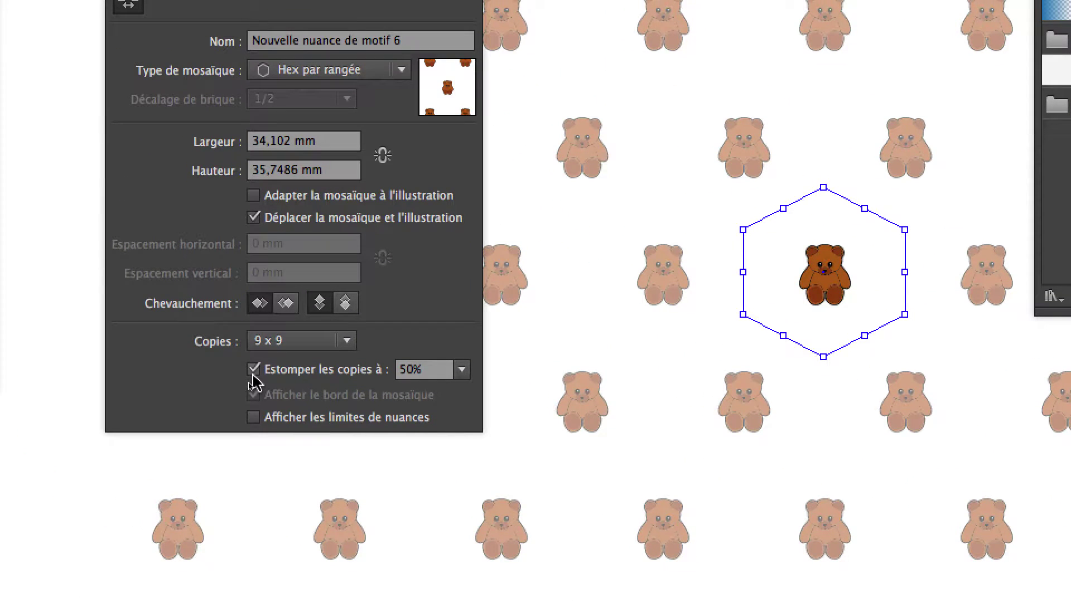
click(254, 370)
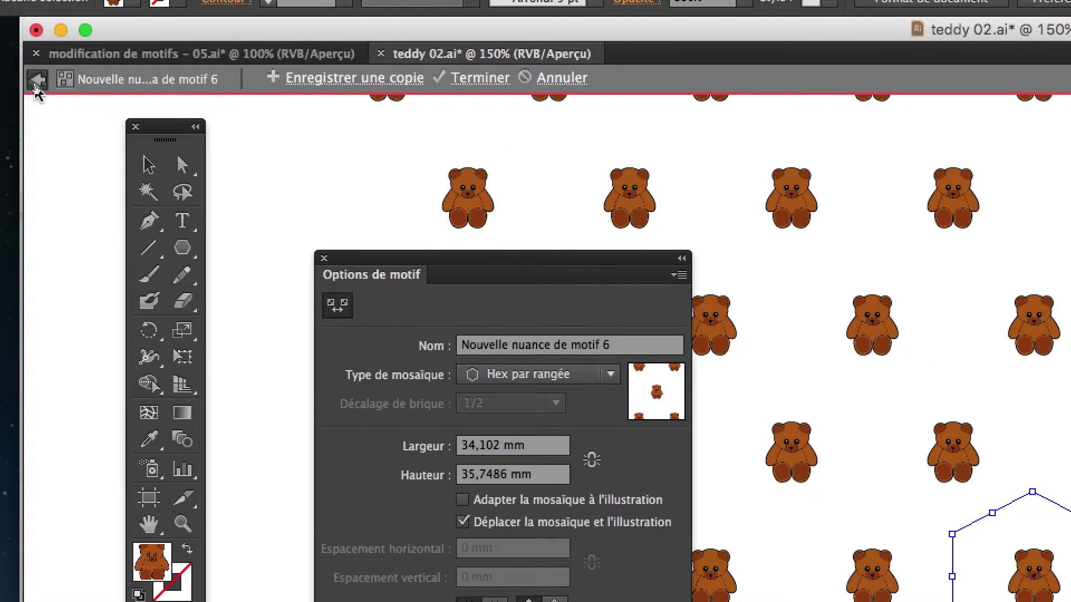
- Exit pattern editing and select the polygon filled with the teddy bear pattern on the artboard
click(36, 83)
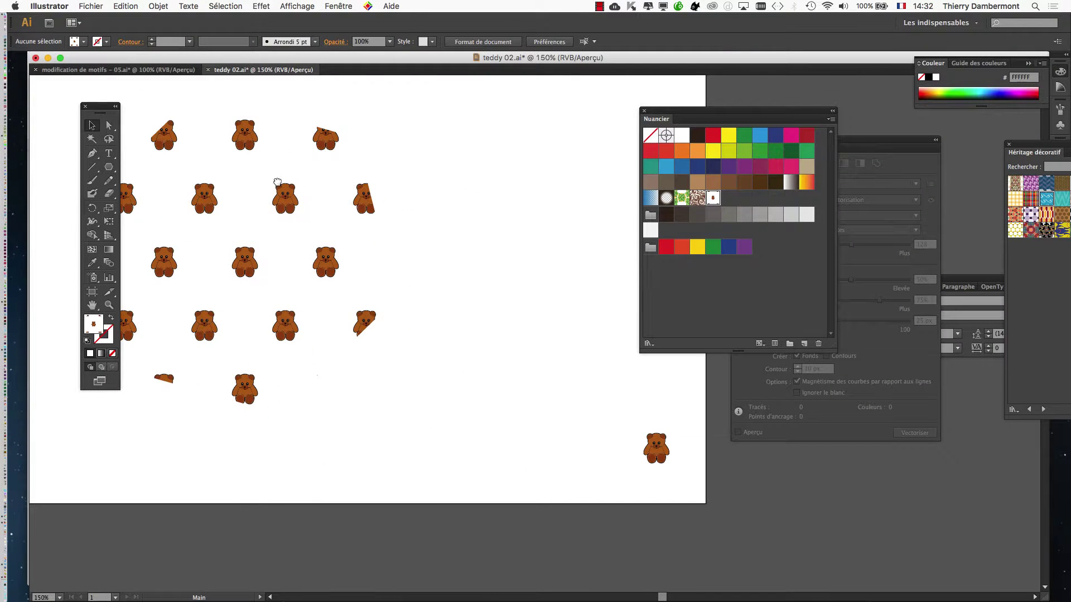
drag(277, 181, 340, 188)
click(93, 126)
click(260, 201)
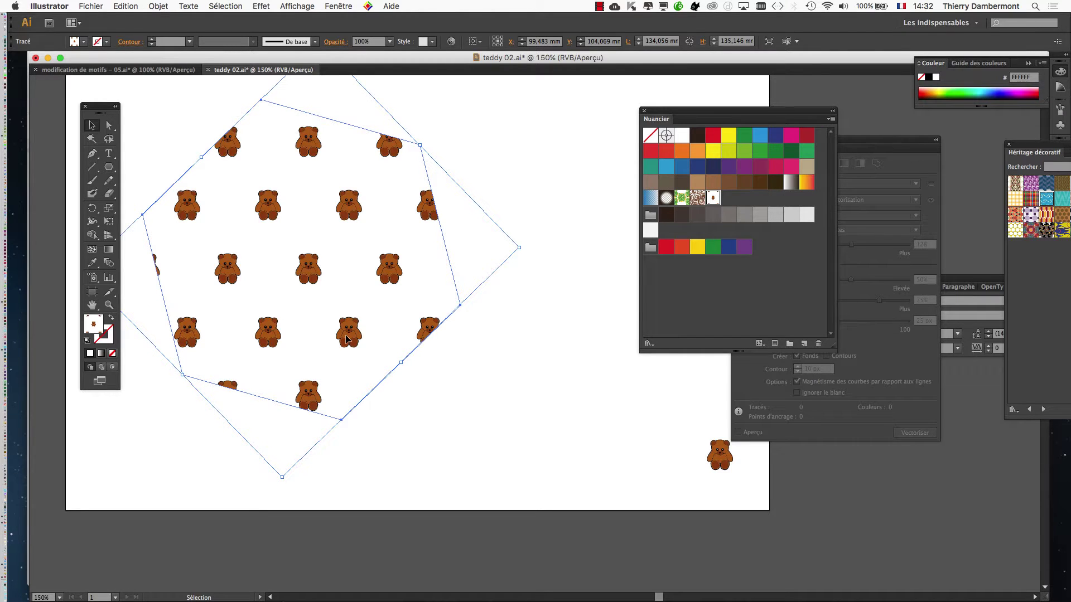
scroll(346, 338, up, 5)
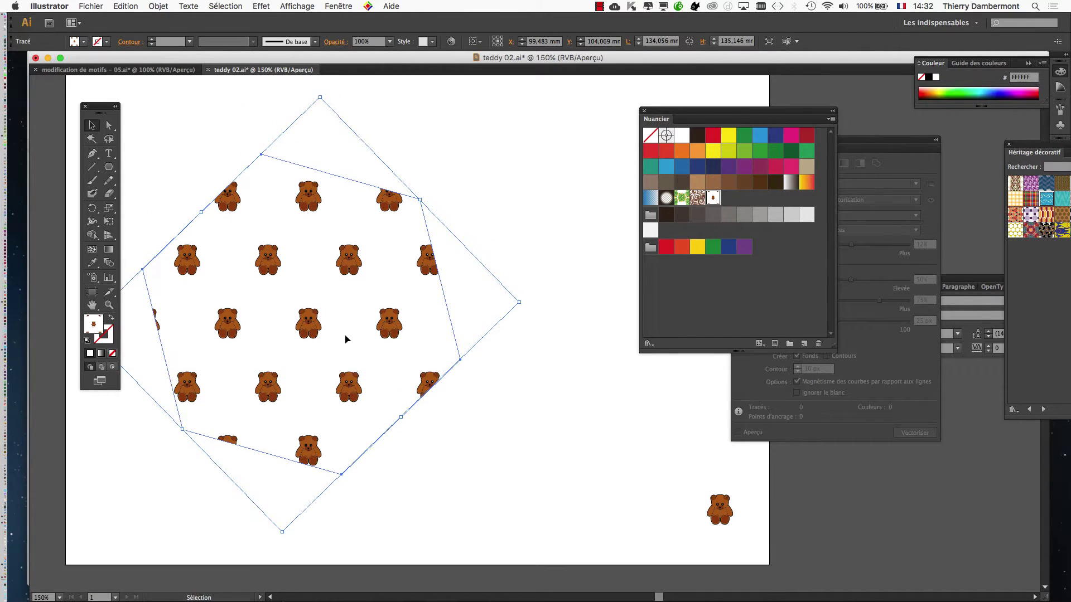
scroll(346, 338, up, 1)
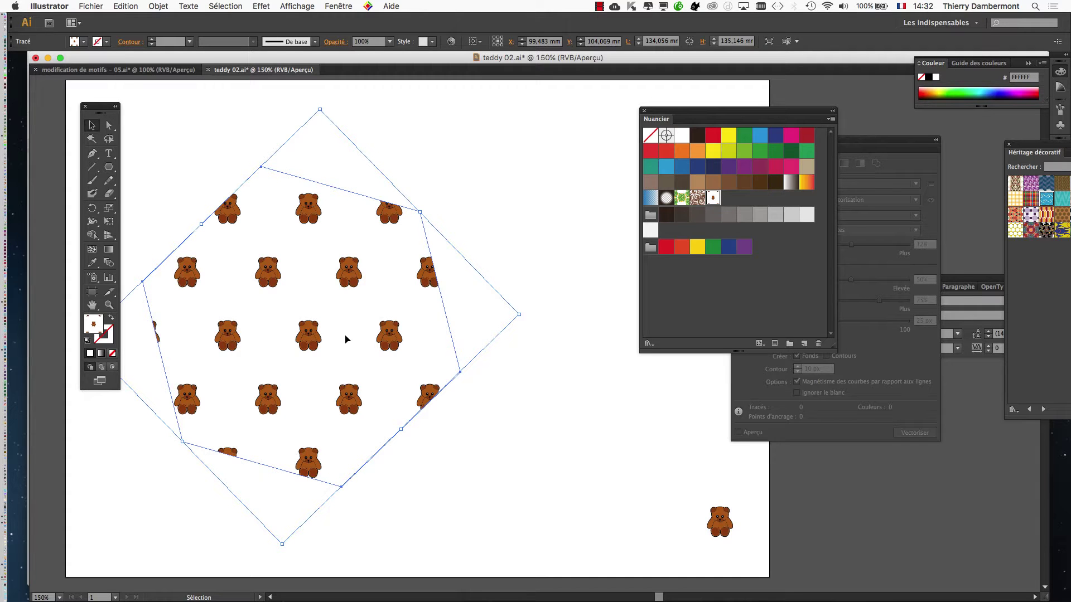